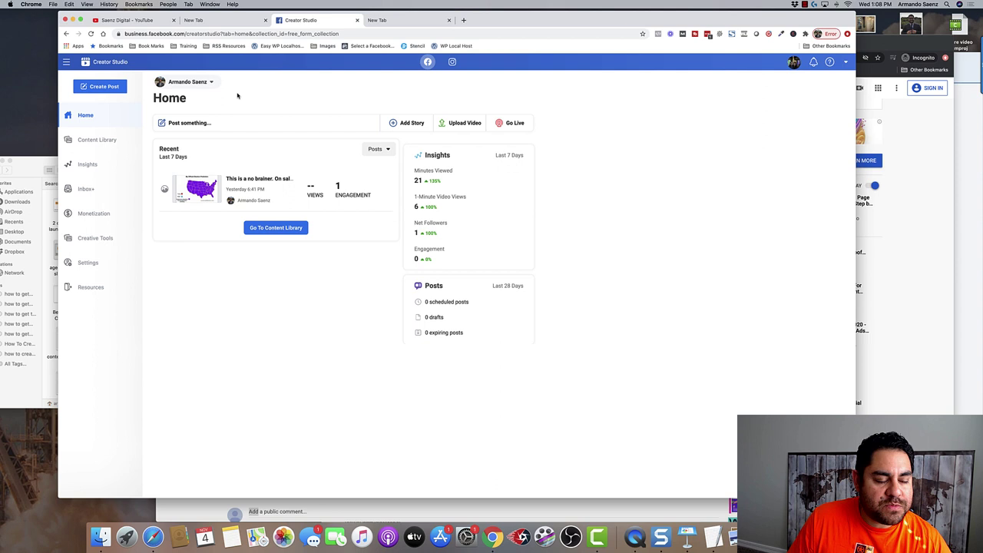
# Switch the viewed page selection to Demo Page only, deselecting the currently chosen page.
pyautogui.click(212, 83)
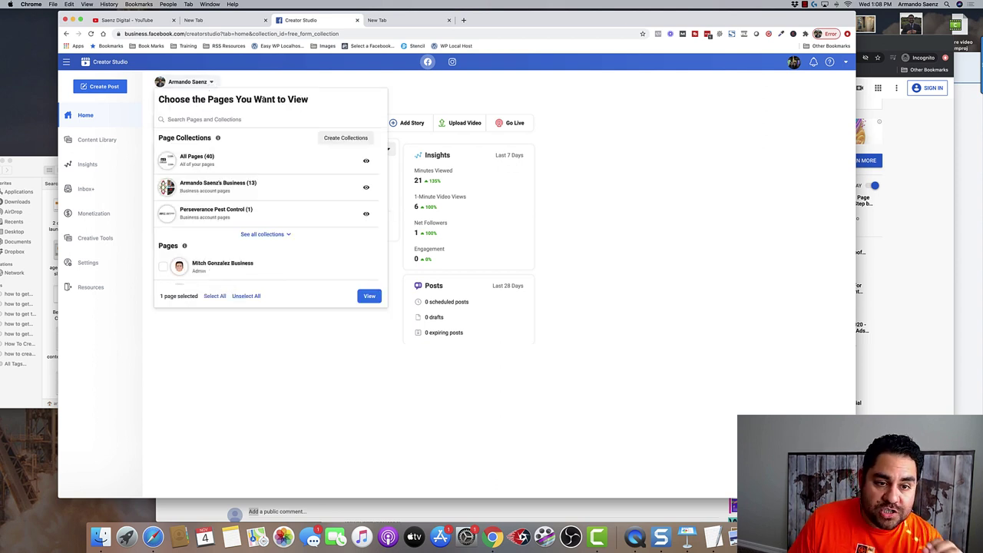
pyautogui.scroll(-10, 222, 242)
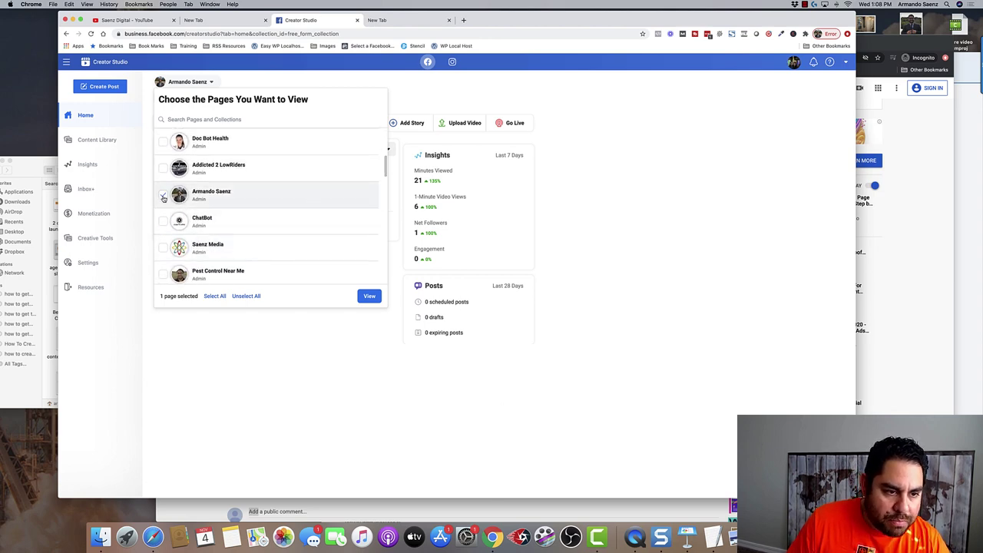
pyautogui.click(163, 195)
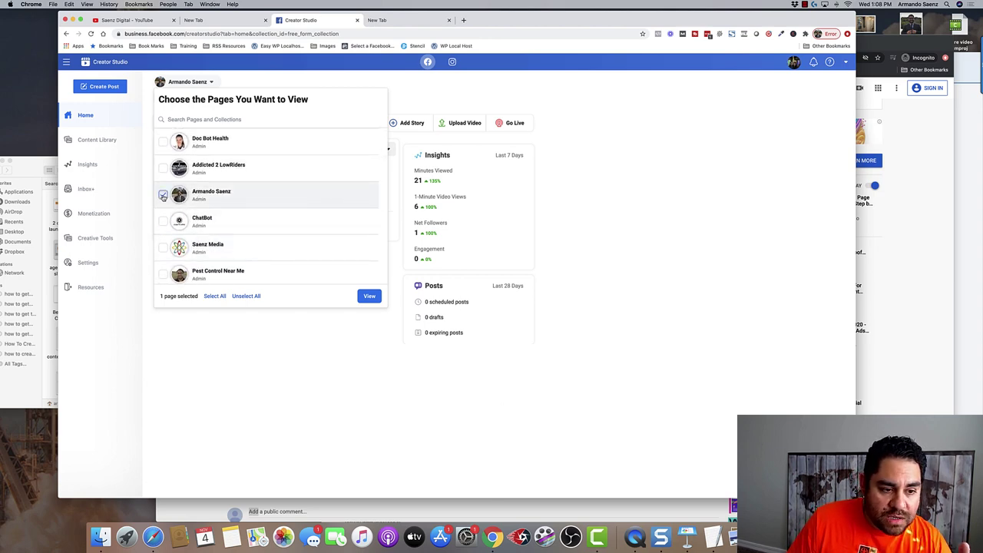
pyautogui.scroll(-3, 184, 202)
pyautogui.scroll(-5, 197, 205)
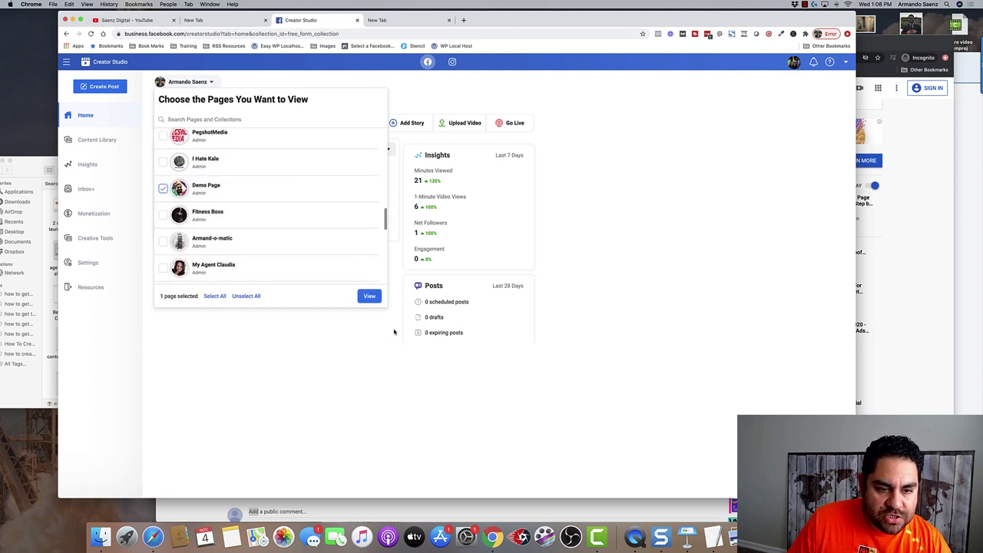
pyautogui.click(163, 189)
pyautogui.click(369, 296)
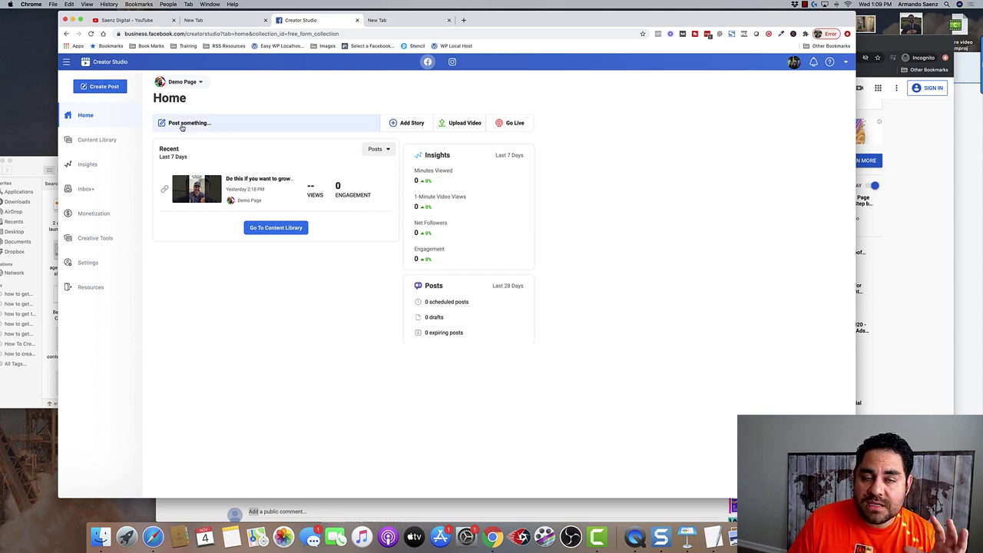
pyautogui.click(183, 126)
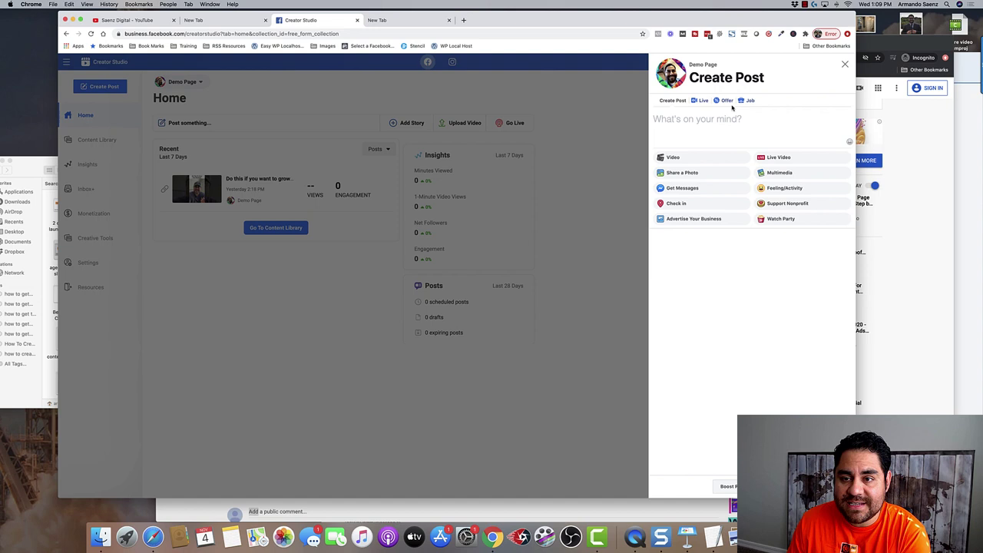
pyautogui.click(669, 135)
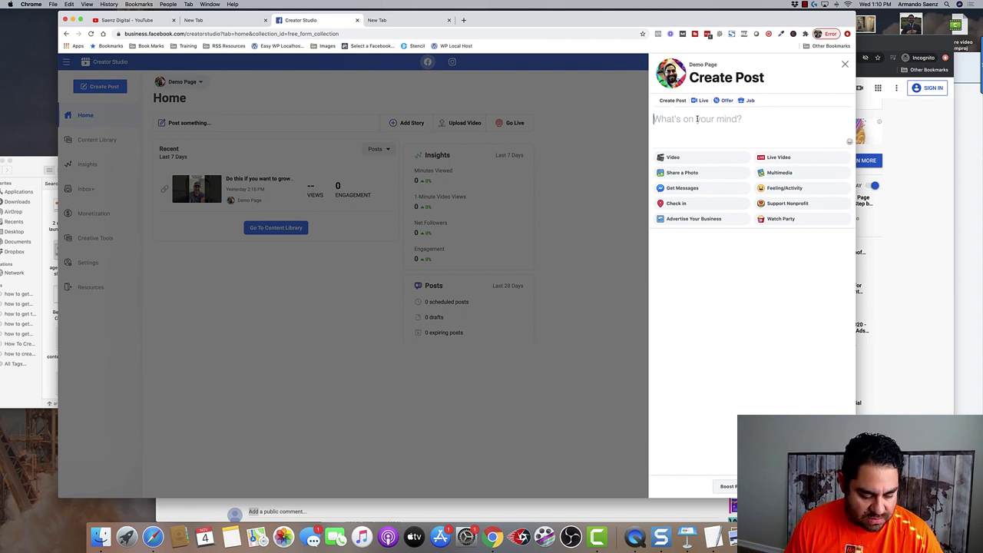
pyautogui.write('http://localleadmastery.com')
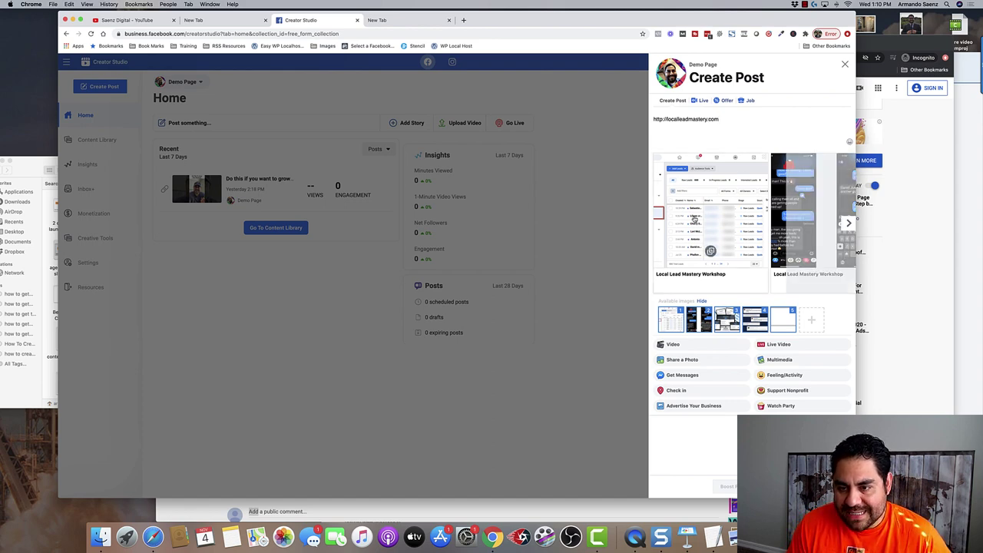
pyautogui.click(849, 224)
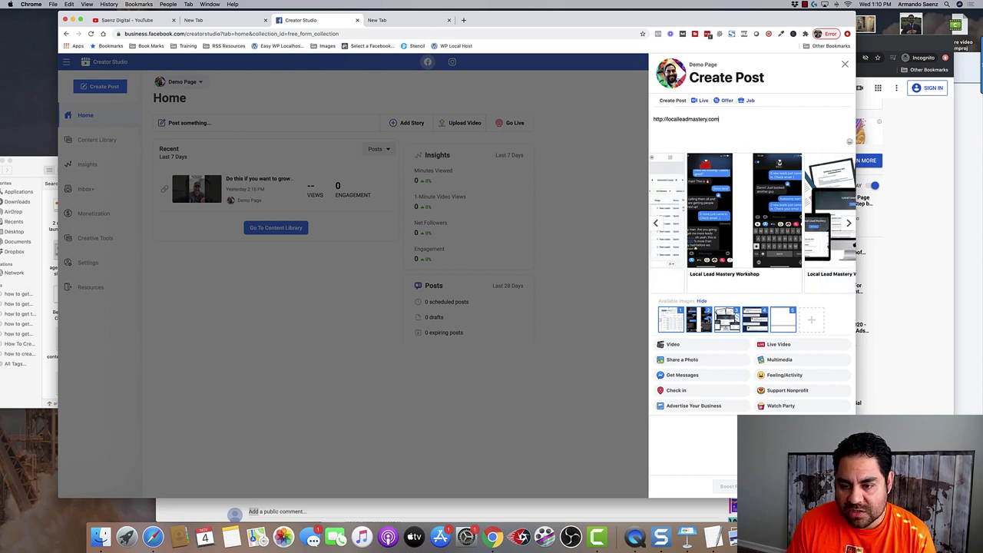
# Deselect the second through fifth available link images, keeping only the first image in the post.
pyautogui.click(708, 318)
pyautogui.click(719, 318)
pyautogui.click(755, 315)
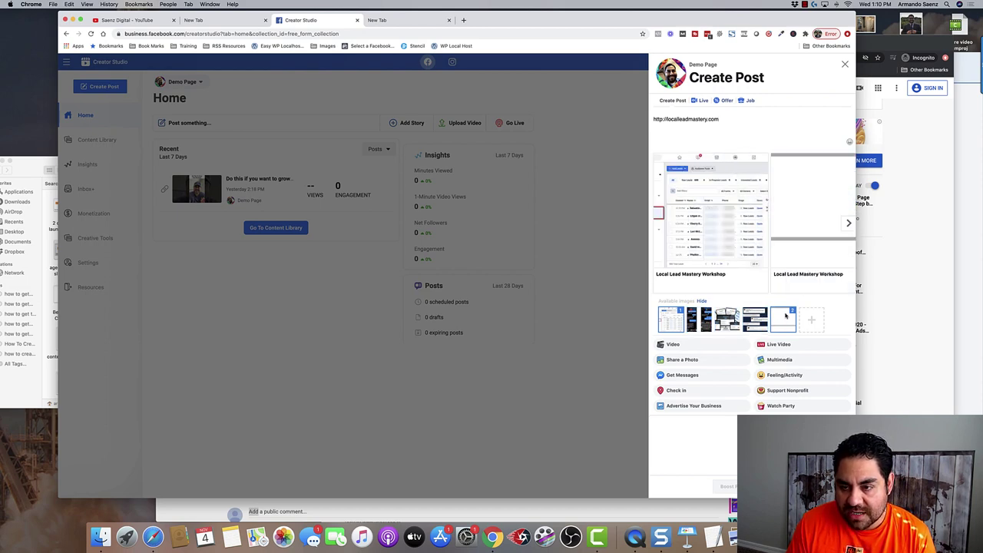
pyautogui.click(785, 315)
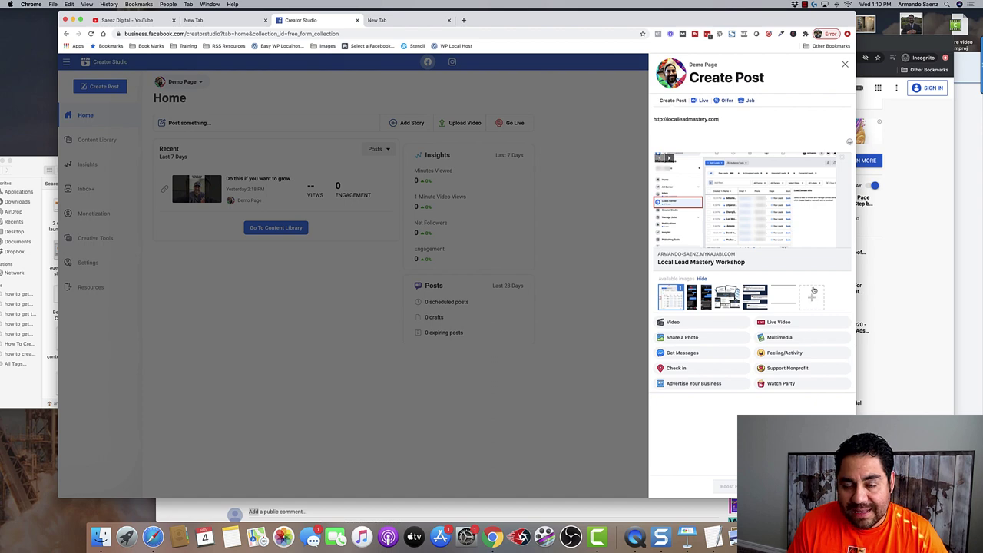
# Upload 1.png and 2.png from the carousel ad 2 folder as extra images for the link post.
pyautogui.click(812, 298)
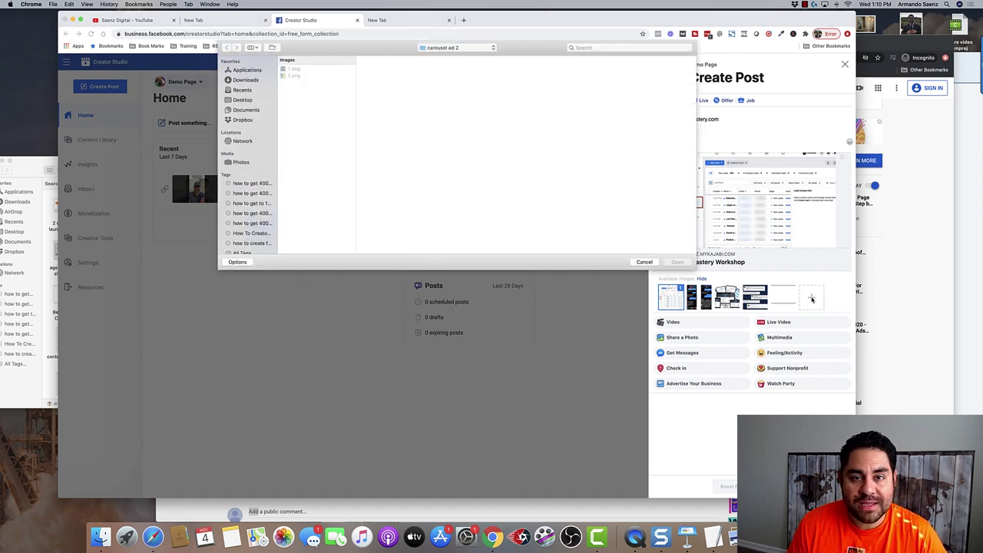
pyautogui.click(293, 70)
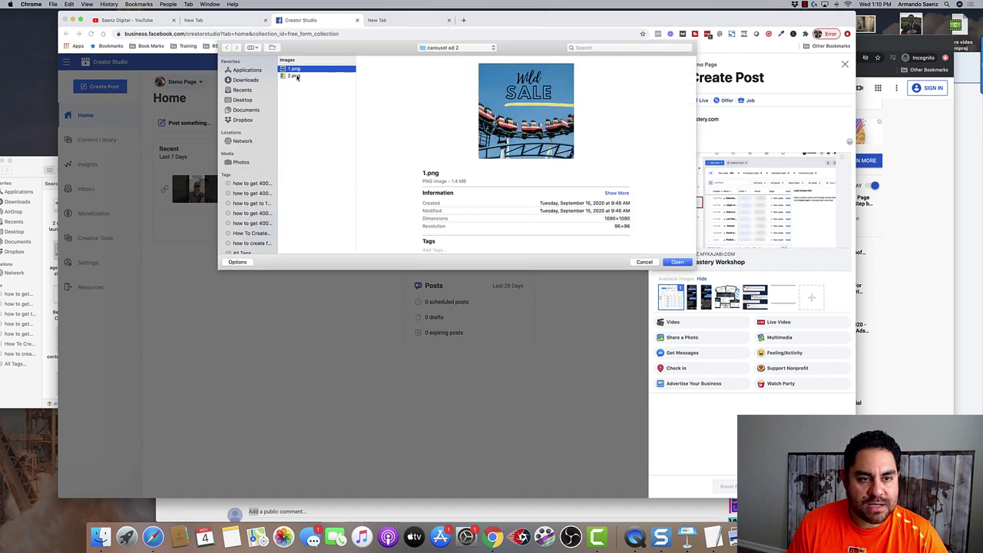
pyautogui.click(286, 76)
pyautogui.press('Up')
pyautogui.keyDown('shift'); pyautogui.click(302, 75); pyautogui.keyUp('shift')
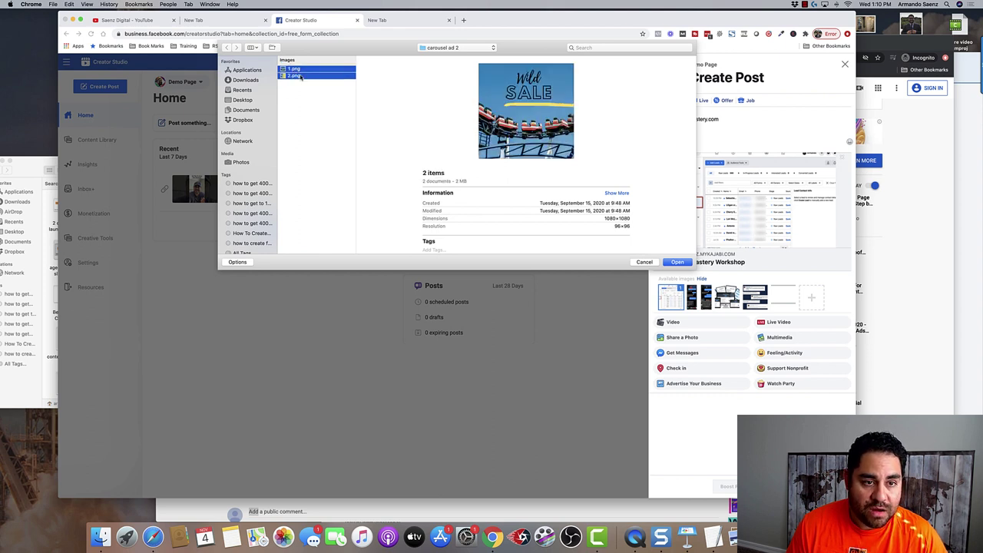
pyautogui.click(677, 262)
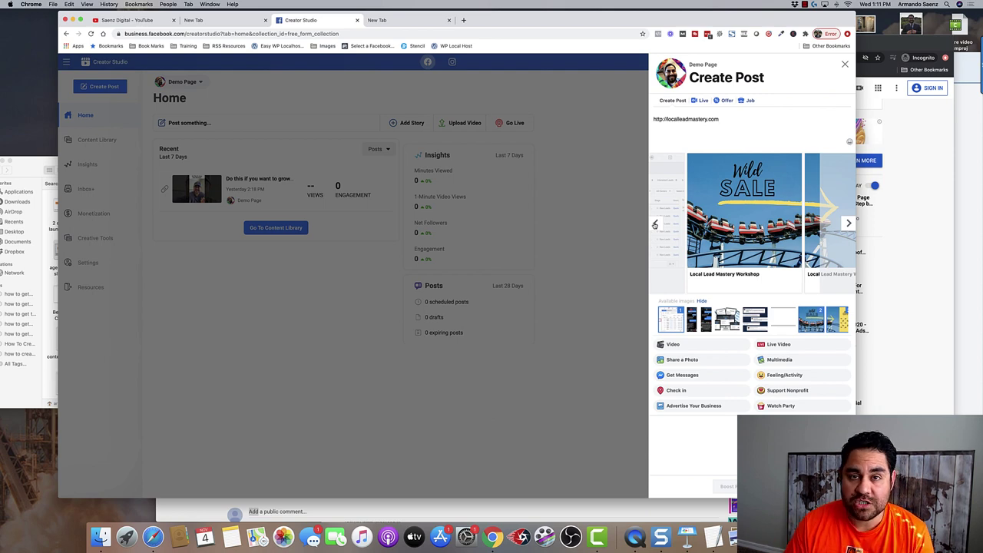
# Replace the link in the post text with random placeholder text, and discard the draft post.
pyautogui.press('super+a')
pyautogui.press('BackSpace')
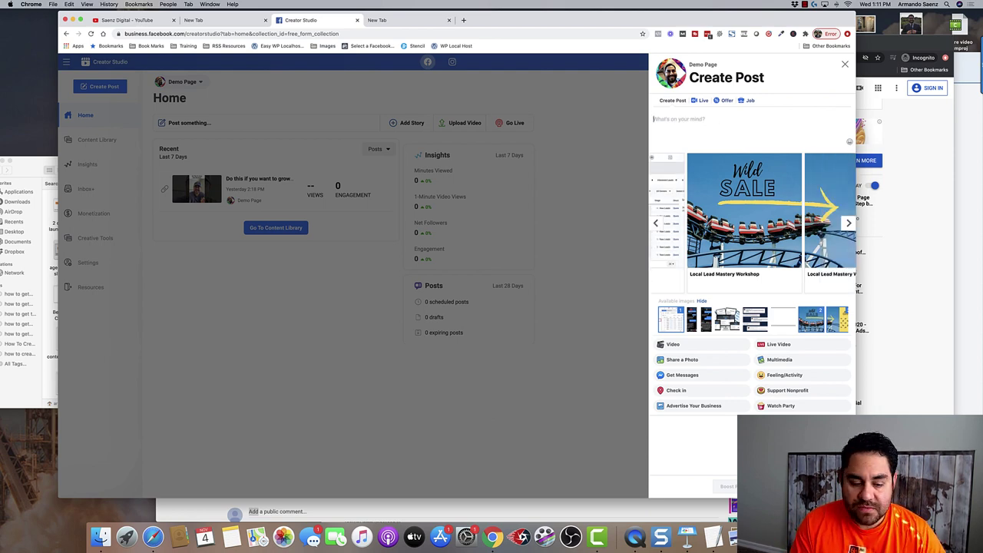
pyautogui.write('hfslhvlhsdlvhds')
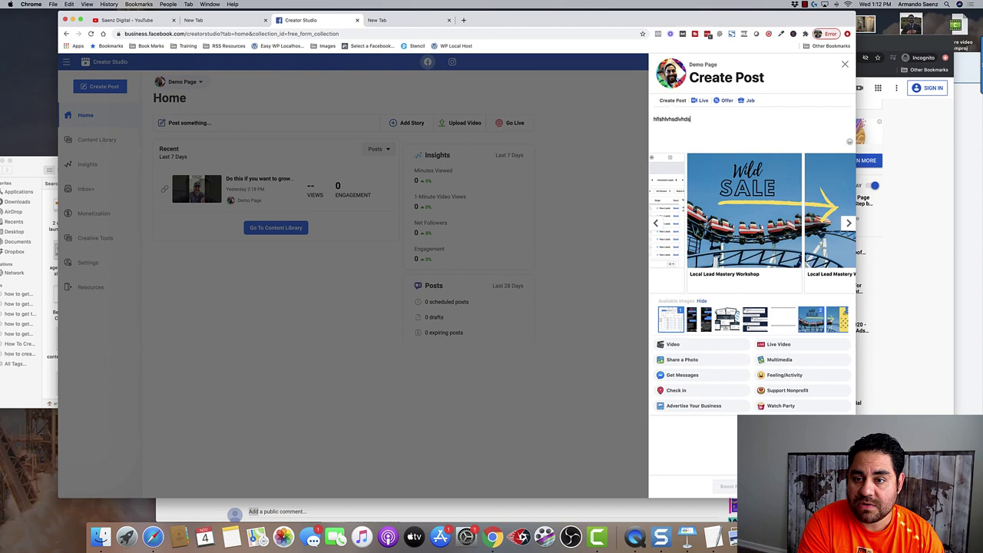
pyautogui.press('super+a')
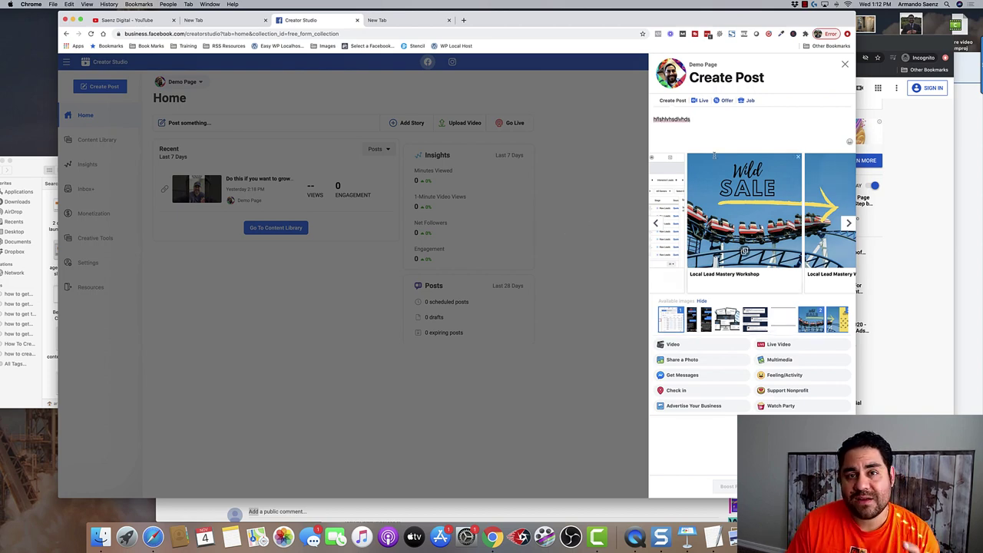
pyautogui.click(845, 65)
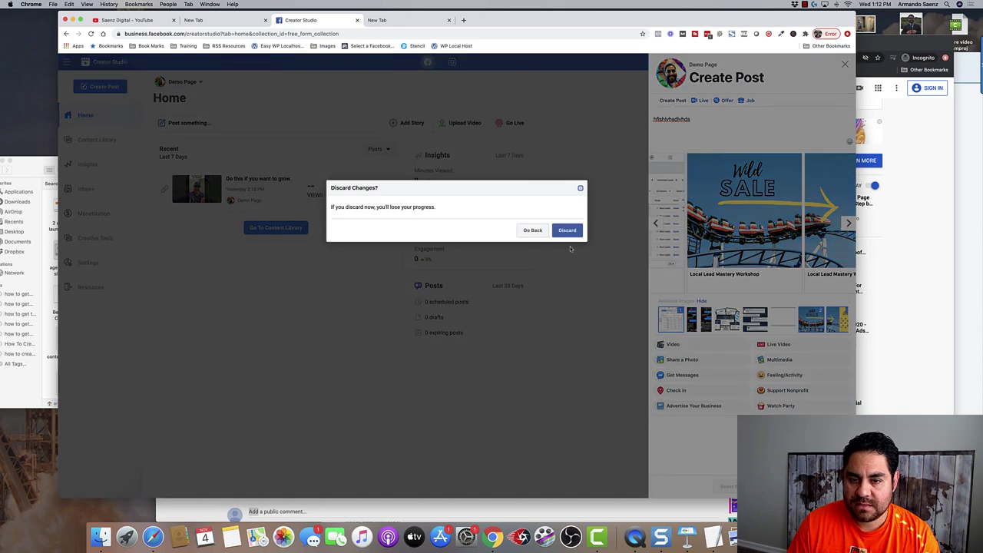
pyautogui.click(567, 229)
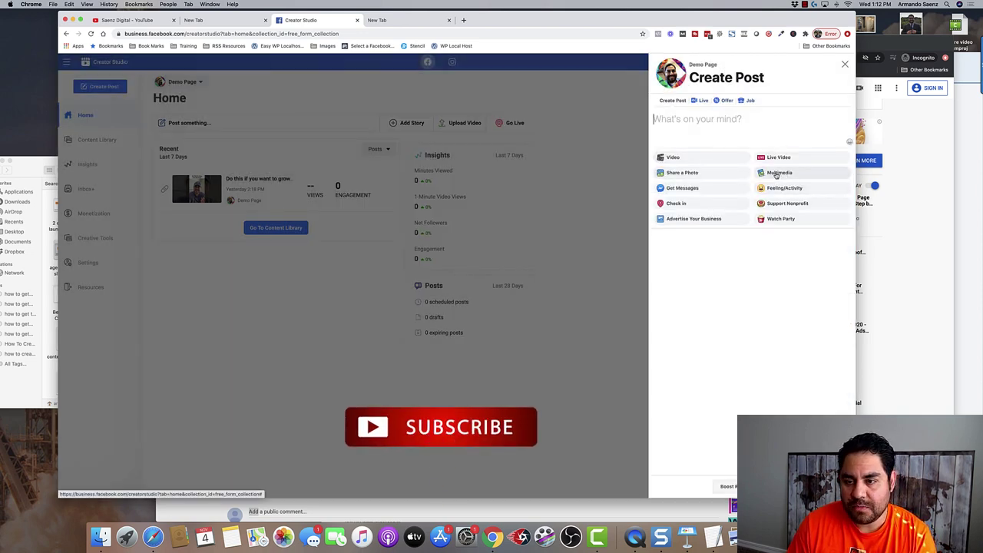
pyautogui.click(777, 175)
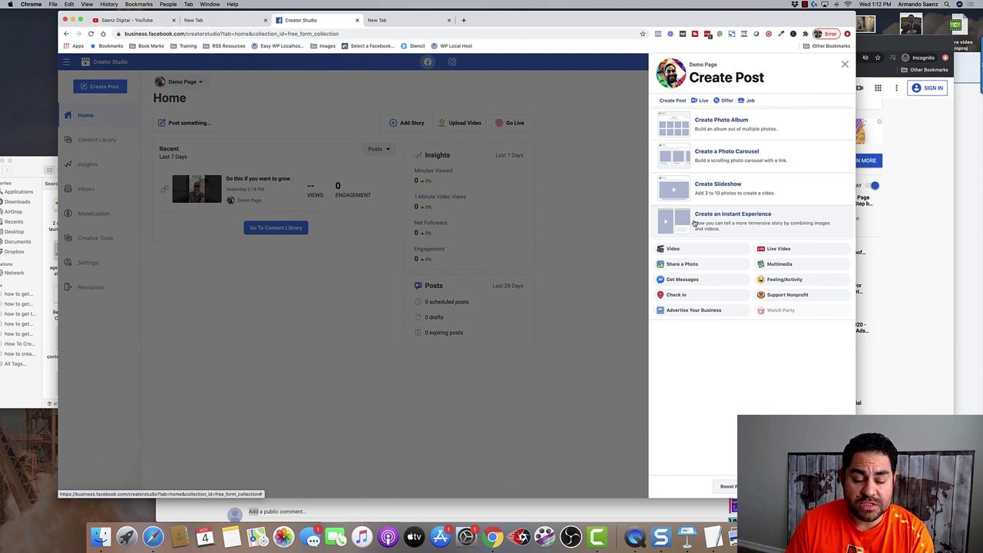
pyautogui.click(689, 160)
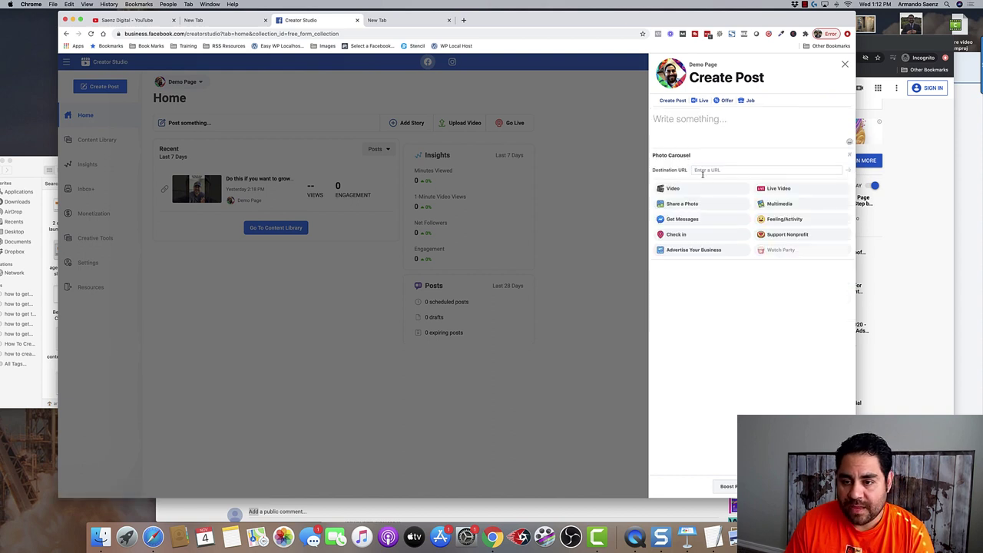
pyautogui.click(709, 170)
pyautogui.write('http://localleadmastery.com')
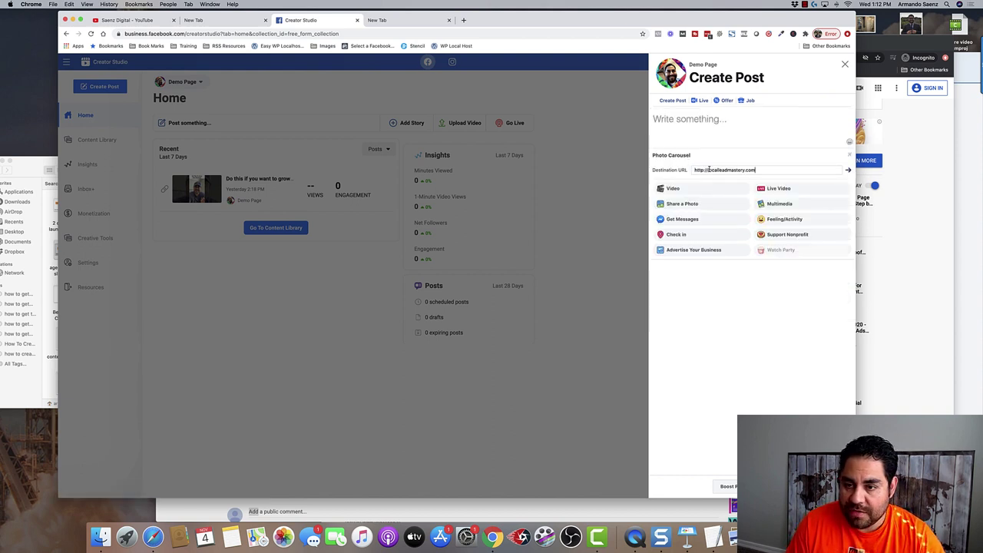
pyautogui.click(848, 171)
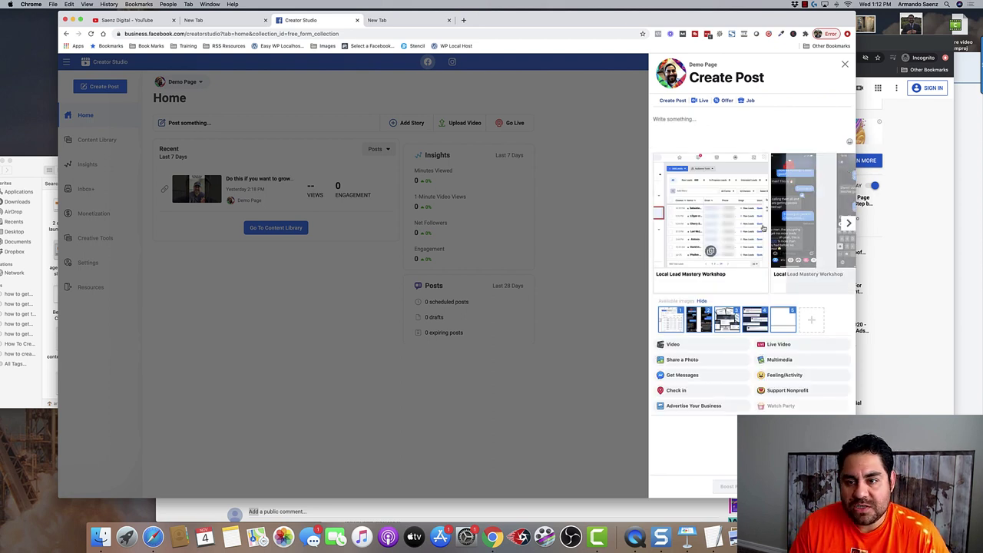
pyautogui.click(850, 223)
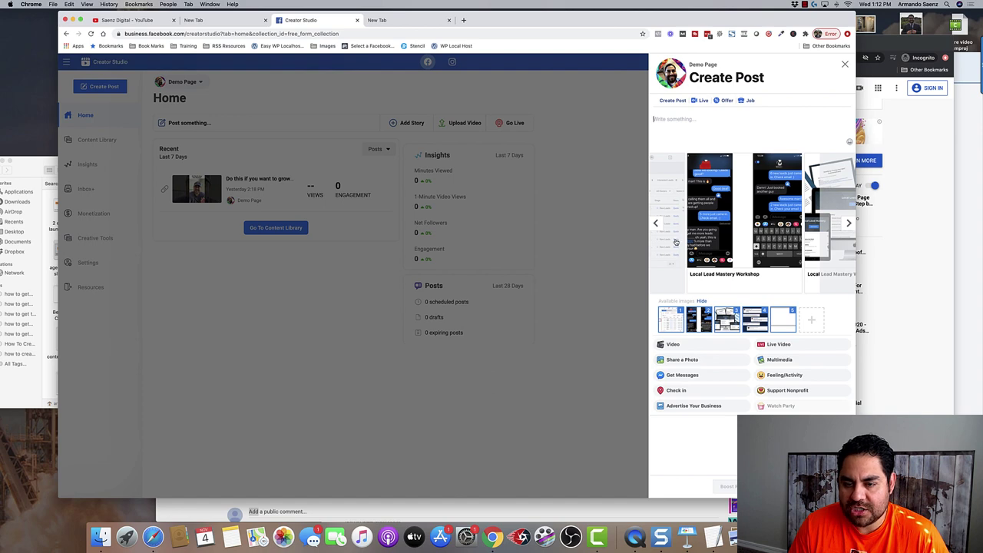
pyautogui.click(658, 225)
# Add 1.png and 2.png from the carousel ad 2 folder to the photo carousel.
pyautogui.click(811, 319)
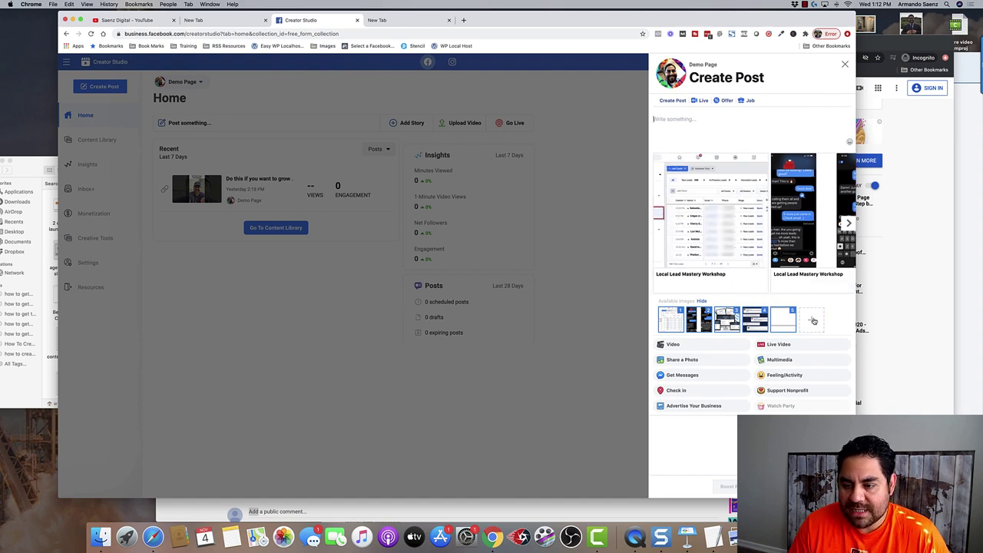
pyautogui.click(293, 69)
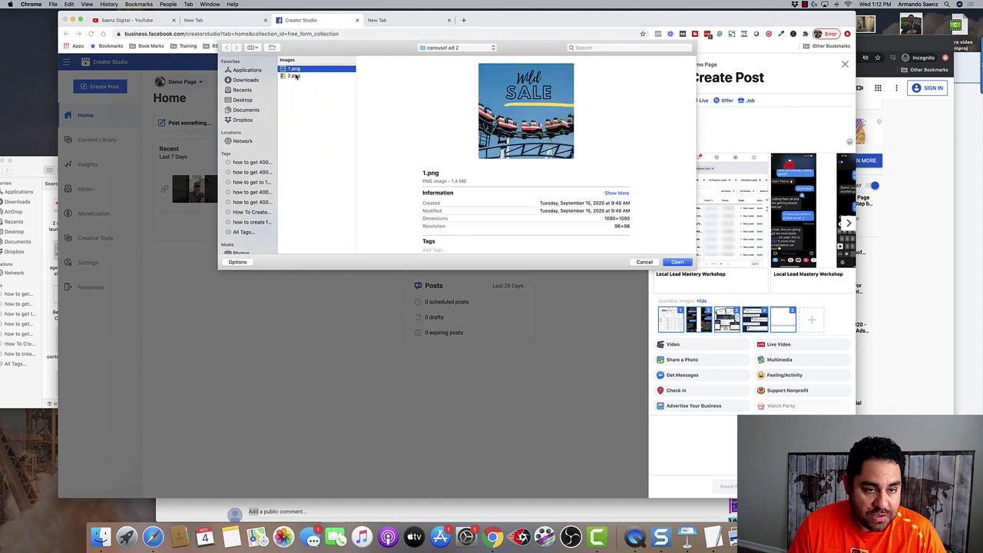
pyautogui.keyDown('shift'); pyautogui.click(296, 76); pyautogui.keyUp('shift')
pyautogui.click(677, 262)
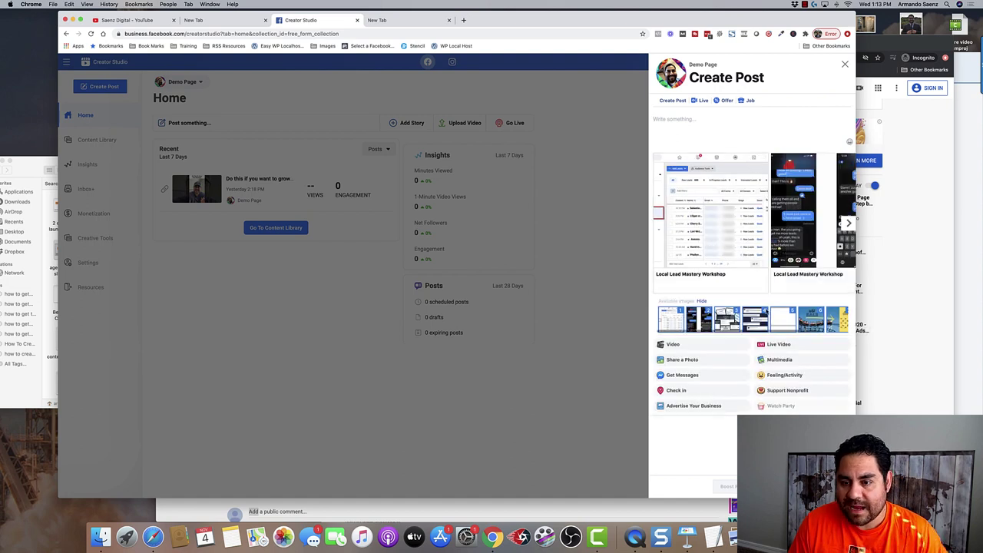
# Remove the second through fifth website images from the carousel, keeping the first one and the two uploads.
pyautogui.click(699, 319)
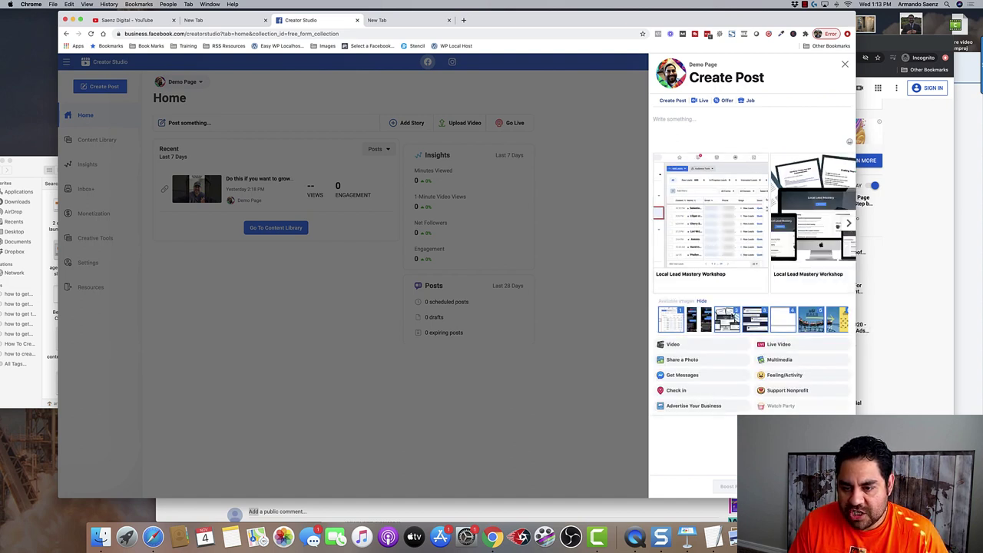
pyautogui.click(727, 319)
pyautogui.click(756, 317)
pyautogui.click(788, 317)
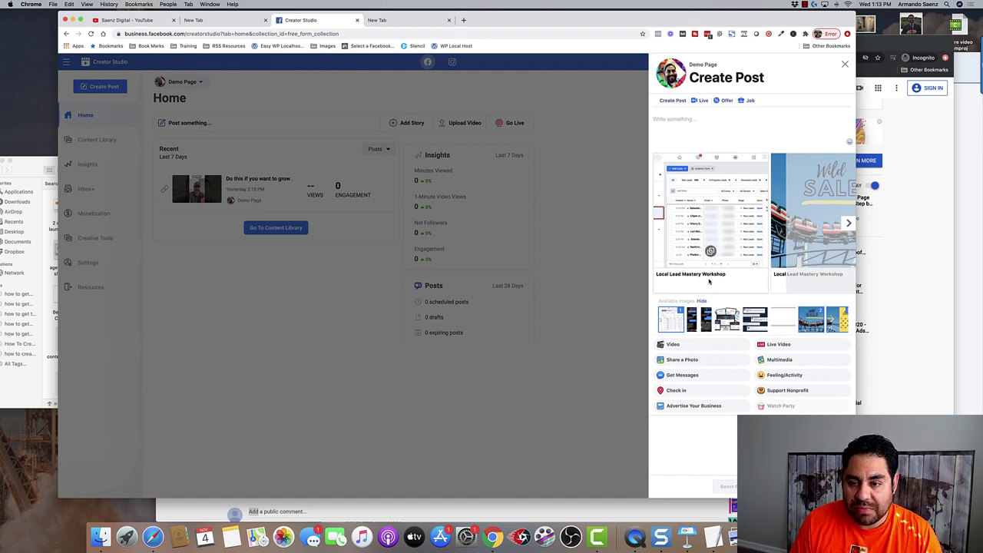
# Change the headline of the Wild Sale carousel card to "replace".
pyautogui.click(849, 224)
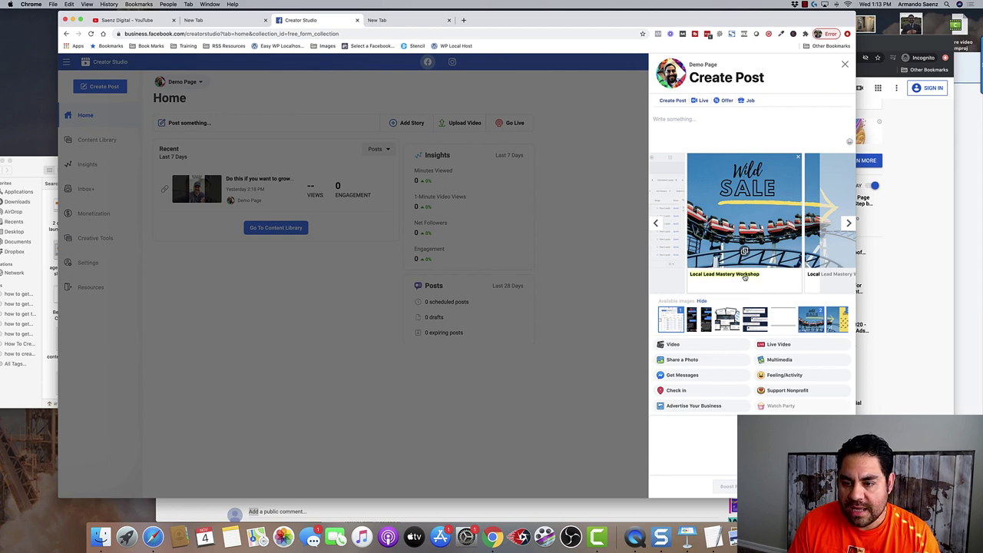
pyautogui.click(744, 275)
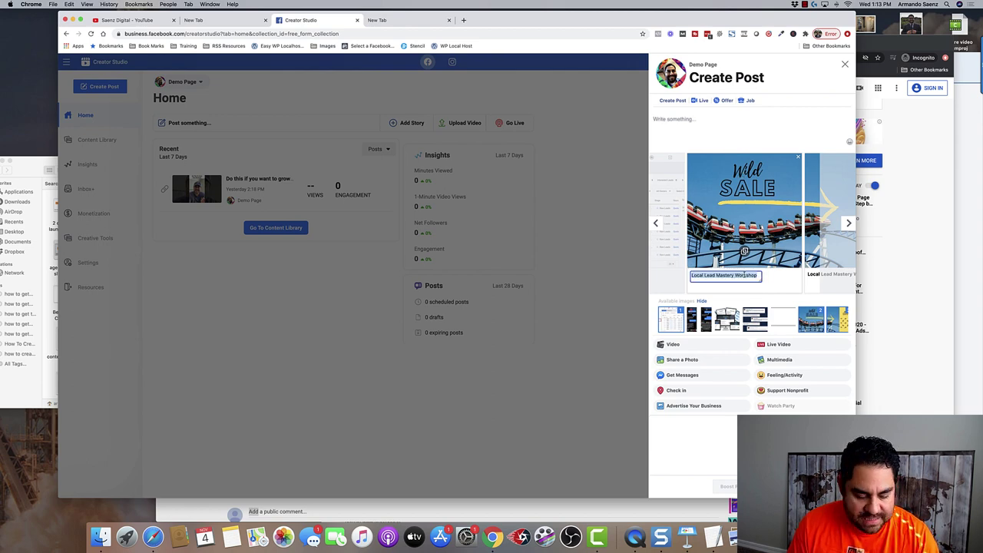
pyautogui.write('Re')
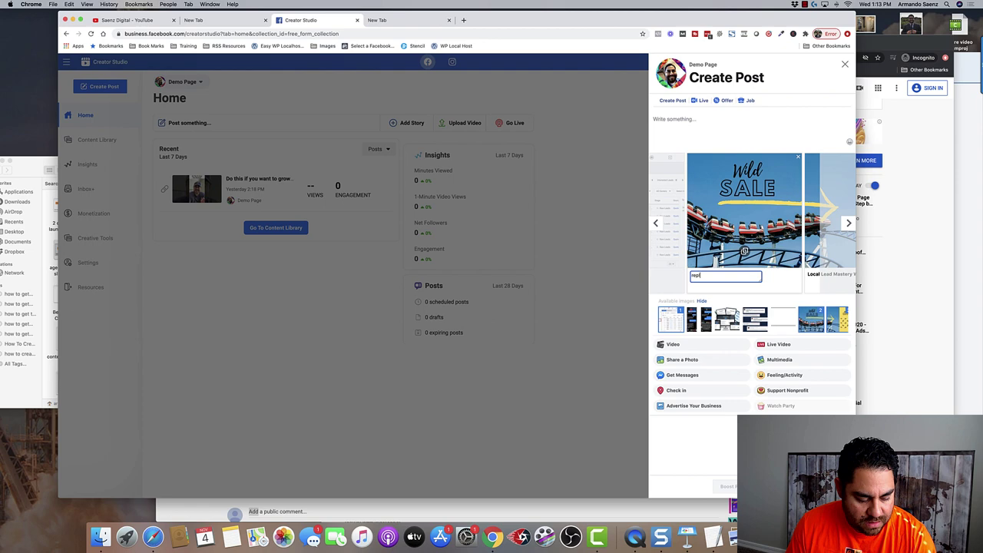
pyautogui.press('Return')
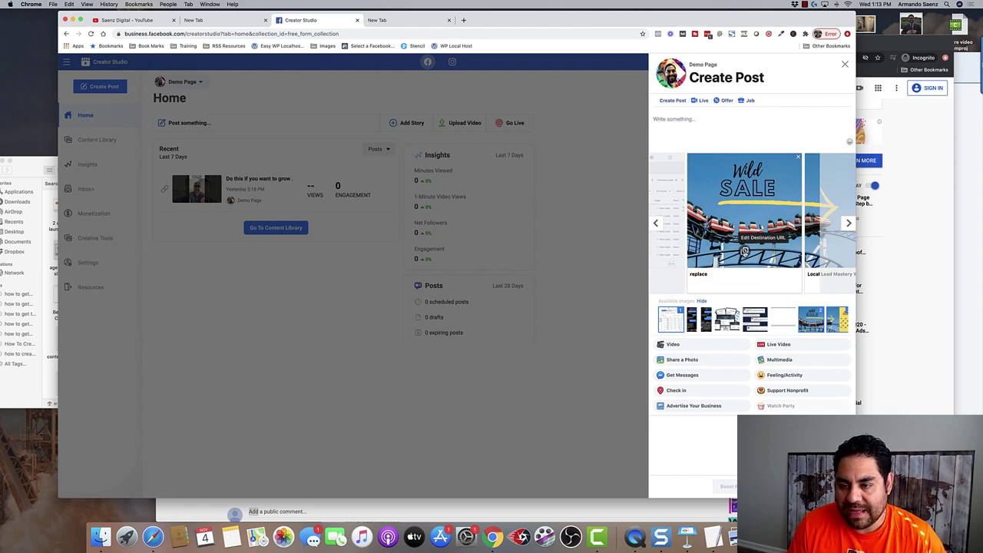
pyautogui.click(565, 226)
pyautogui.moveTo(474, 209); pyautogui.dragTo(397, 203)
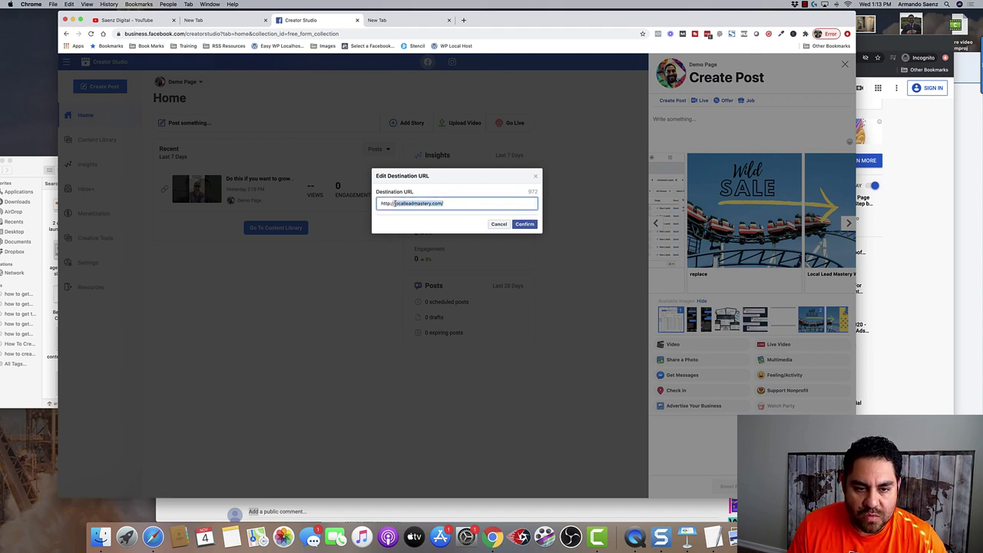
pyautogui.write('saen')
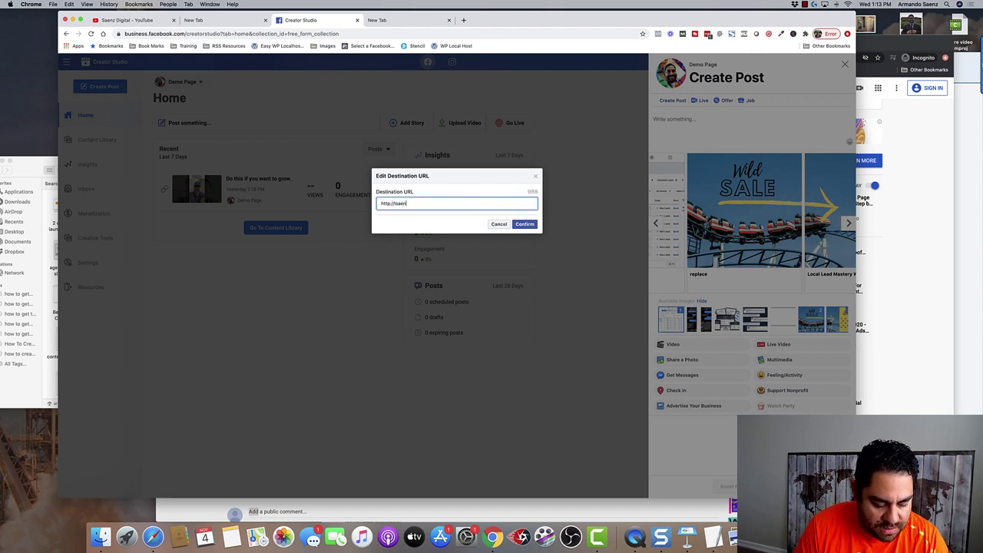
pyautogui.write('zdig')
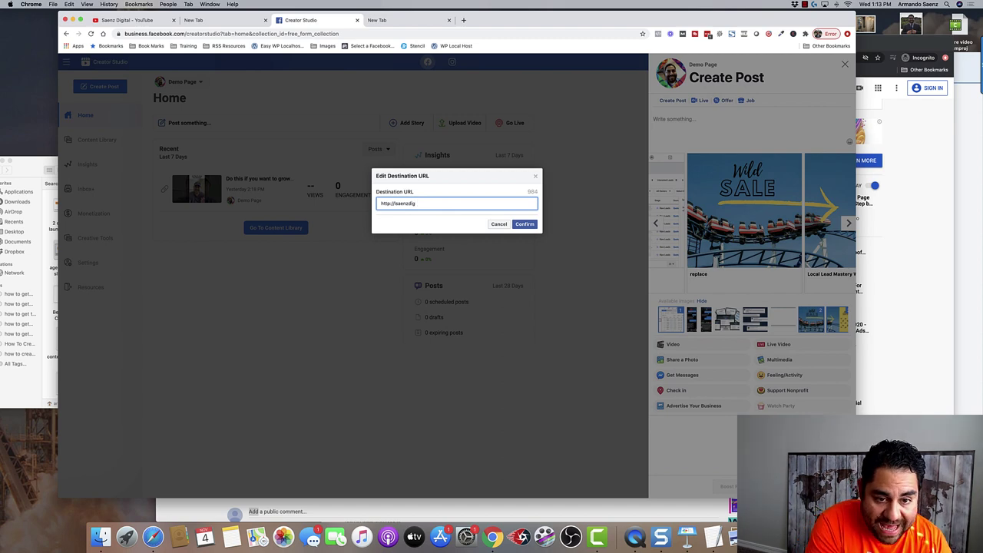